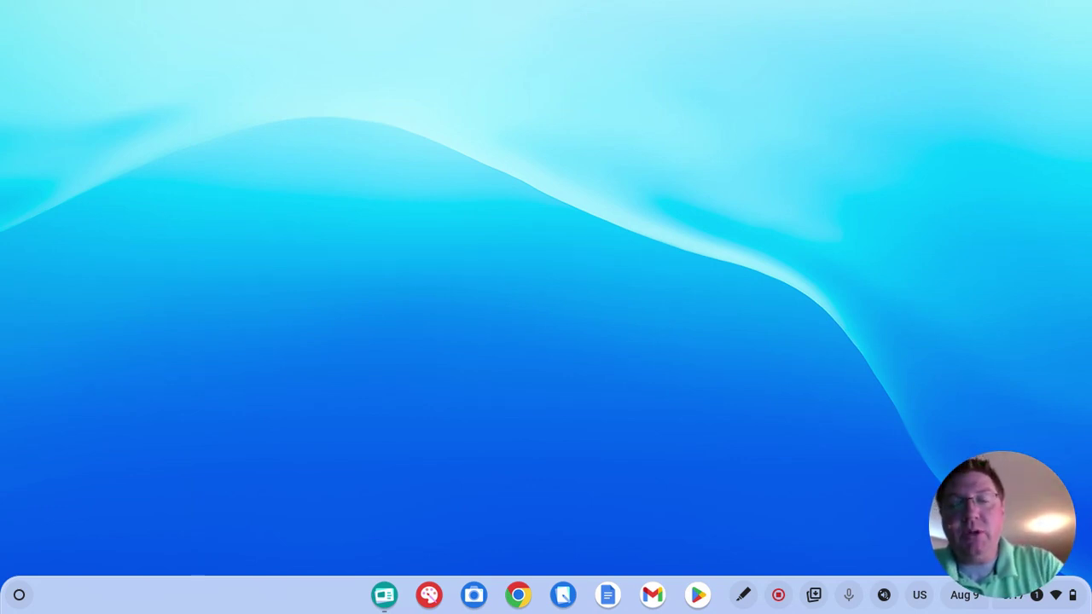
# Step: Launch Chrome Canvas from the ChromeOS app launcher to show its nine-drawing gallery
pyautogui.click(431, 597)
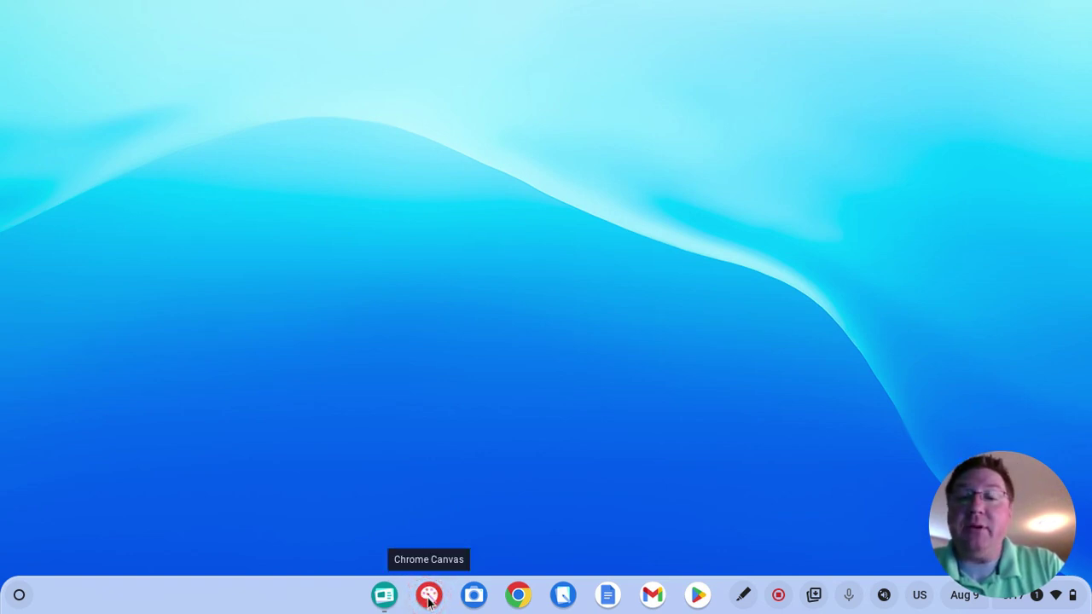
pyautogui.click(19, 594)
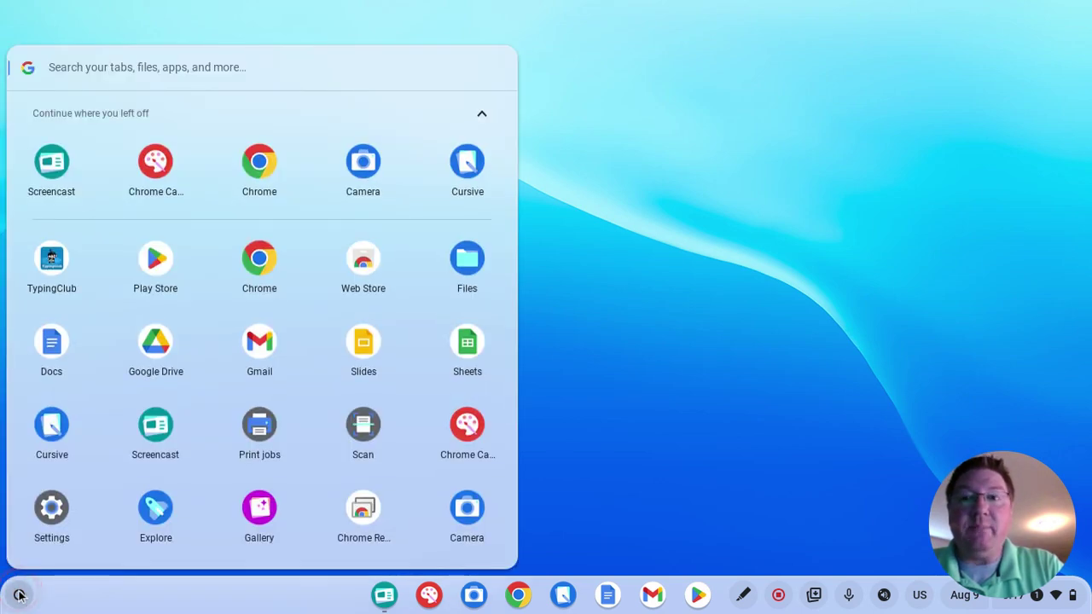
pyautogui.click(464, 436)
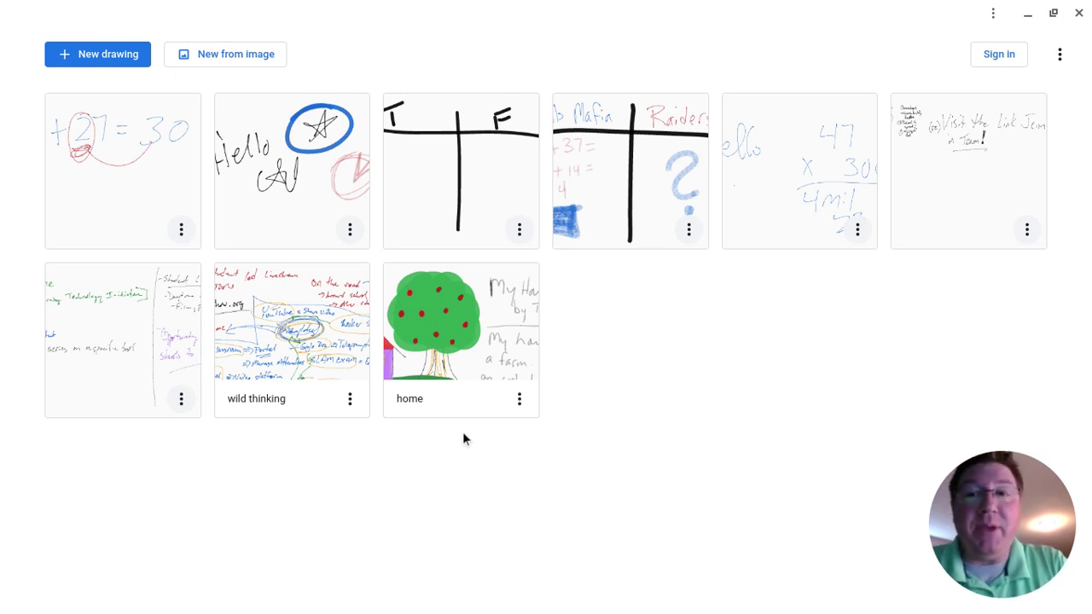
# Step: Start a new drawing and sketch an N-shaped pencil squiggle near the top left
pyautogui.click(80, 57)
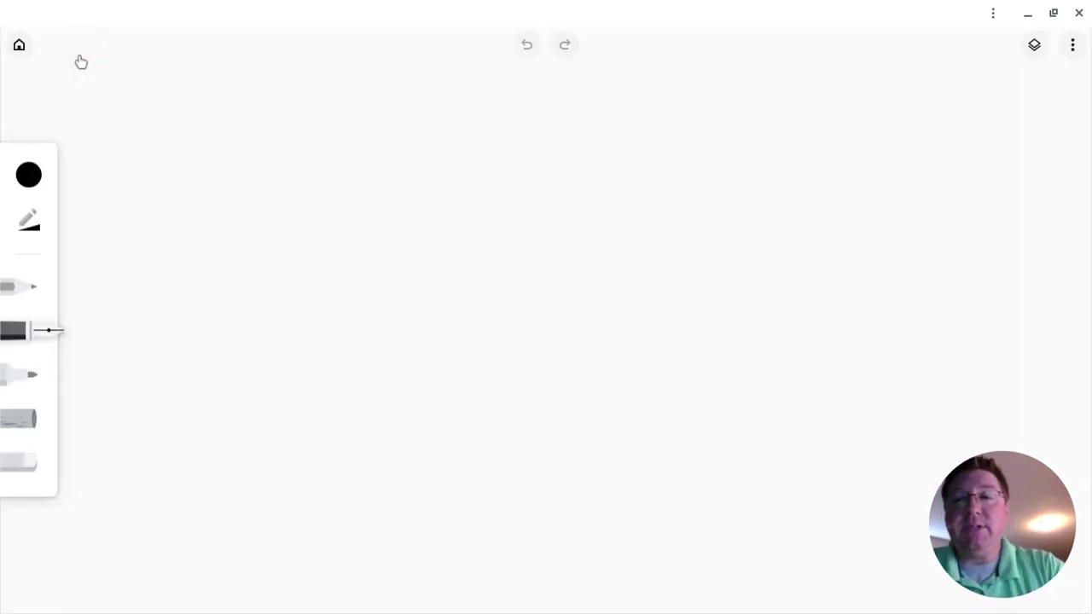
pyautogui.click(39, 180)
pyautogui.click(37, 217)
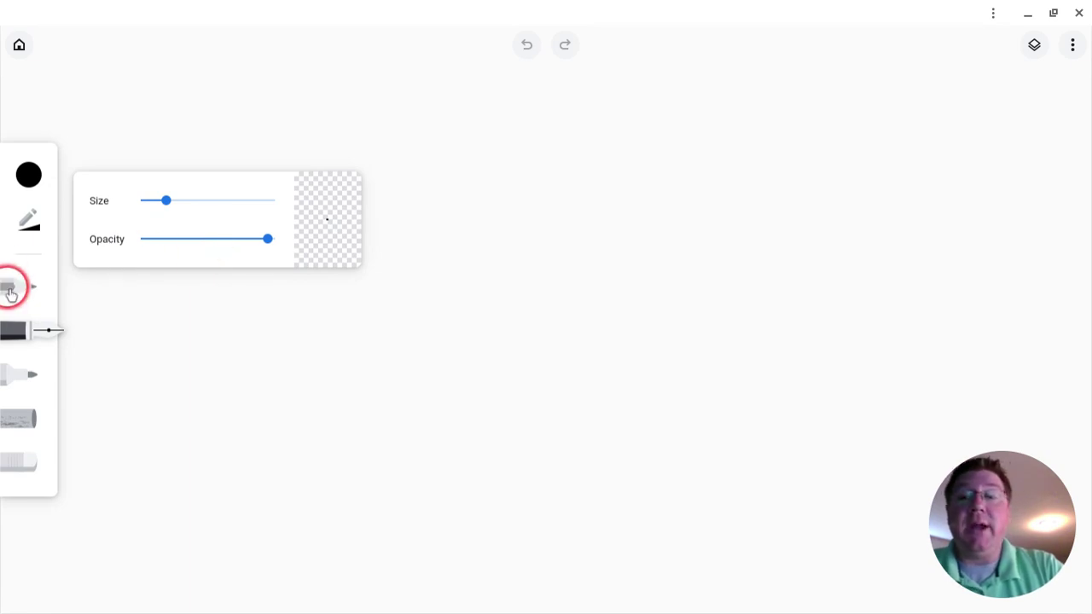
pyautogui.click(23, 292)
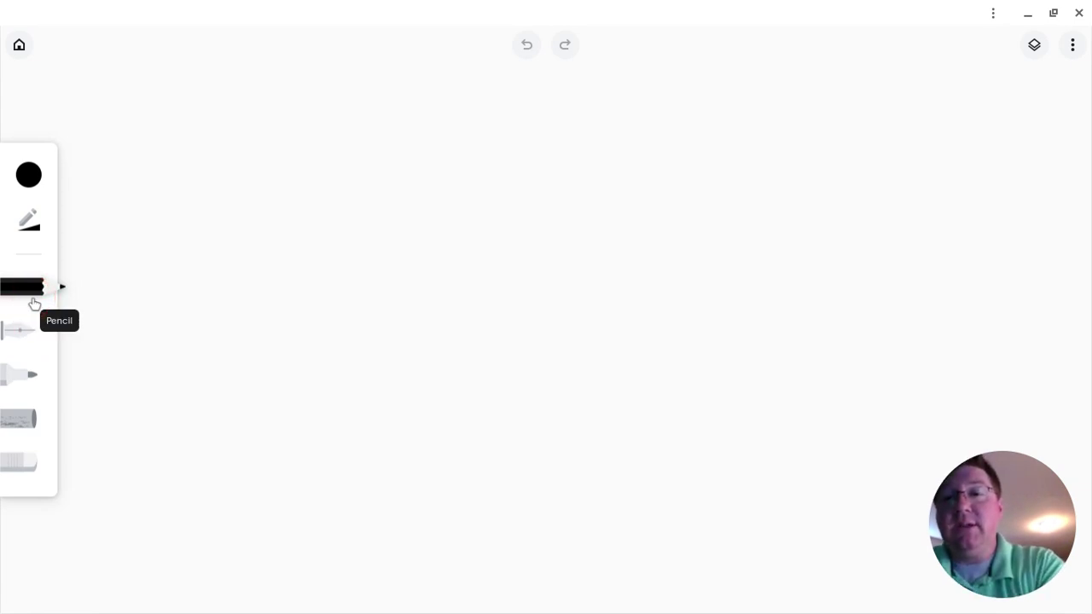
pyautogui.moveTo(156, 142); pyautogui.dragTo(231, 203)
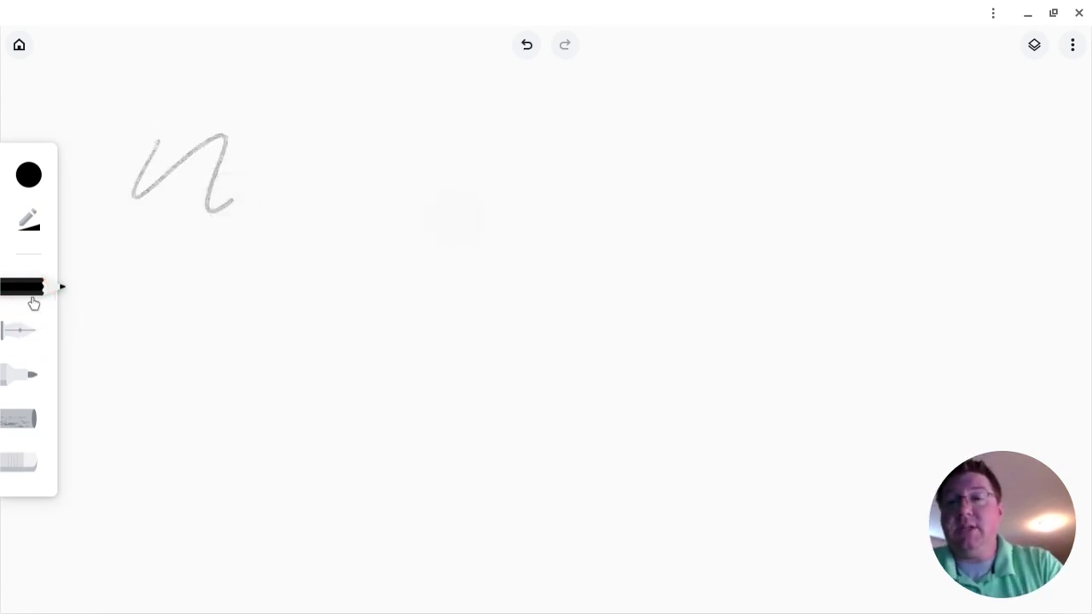
# Step: Draw a thin black pen wave and a thick black marker wave beneath it
pyautogui.click(21, 324)
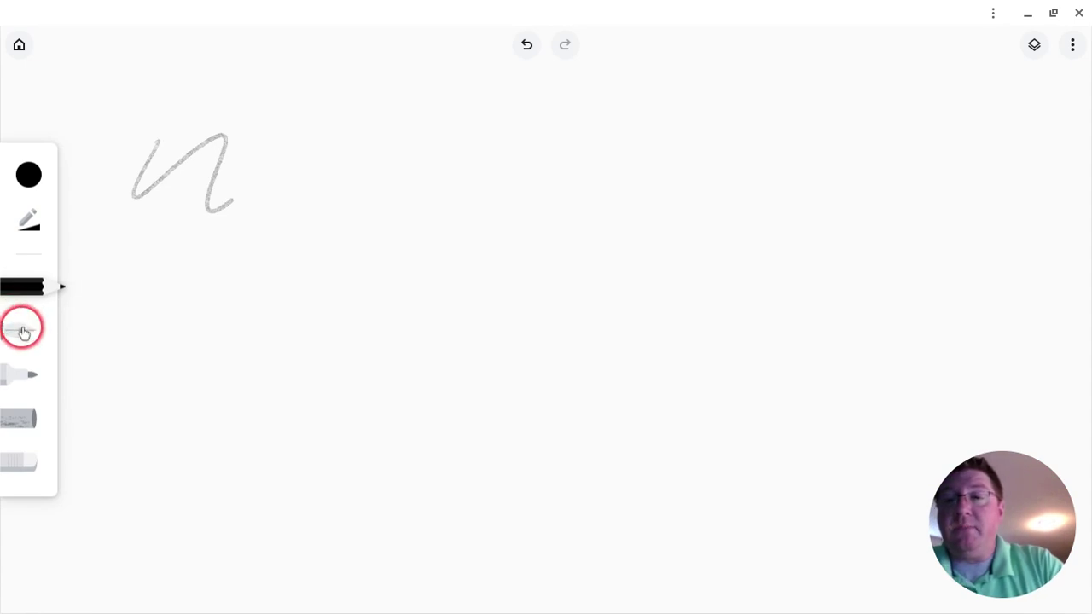
pyautogui.moveTo(123, 263)
pyautogui.mouseDown()
pyautogui.moveTo(145, 281)
pyautogui.moveTo(271, 300)
pyautogui.mouseUp()
pyautogui.click(15, 373)
pyautogui.moveTo(98, 366); pyautogui.dragTo(349, 368)
# Step: Add a grey chalk wave at the bottom and erase a vertical strip through all strokes
pyautogui.click(11, 378)
pyautogui.click(47, 433)
pyautogui.click(29, 419)
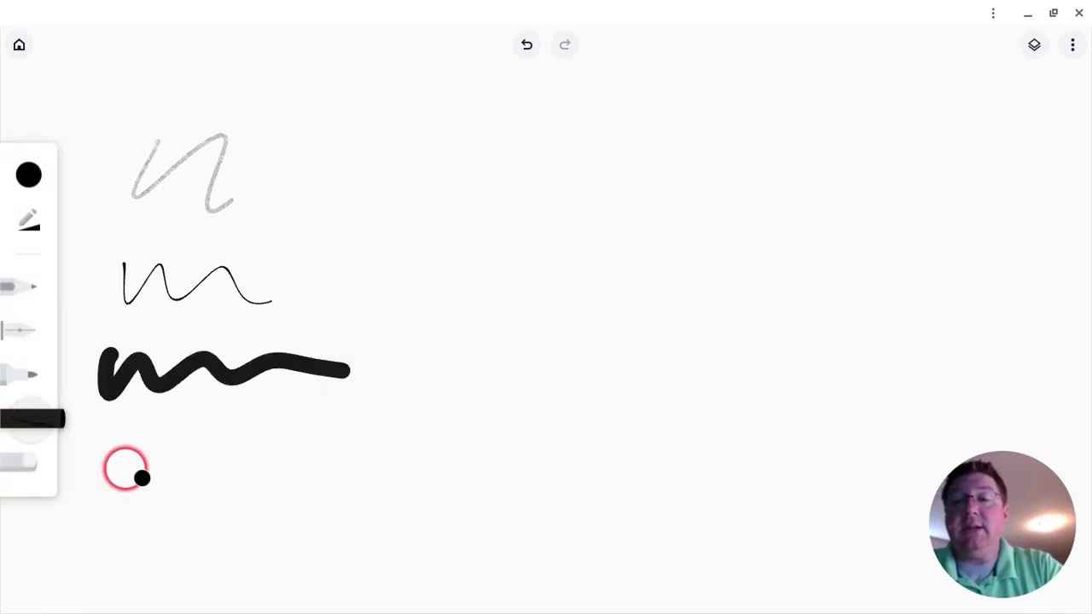
pyautogui.moveTo(138, 481)
pyautogui.mouseDown()
pyautogui.moveTo(243, 457)
pyautogui.moveTo(373, 460)
pyautogui.mouseUp()
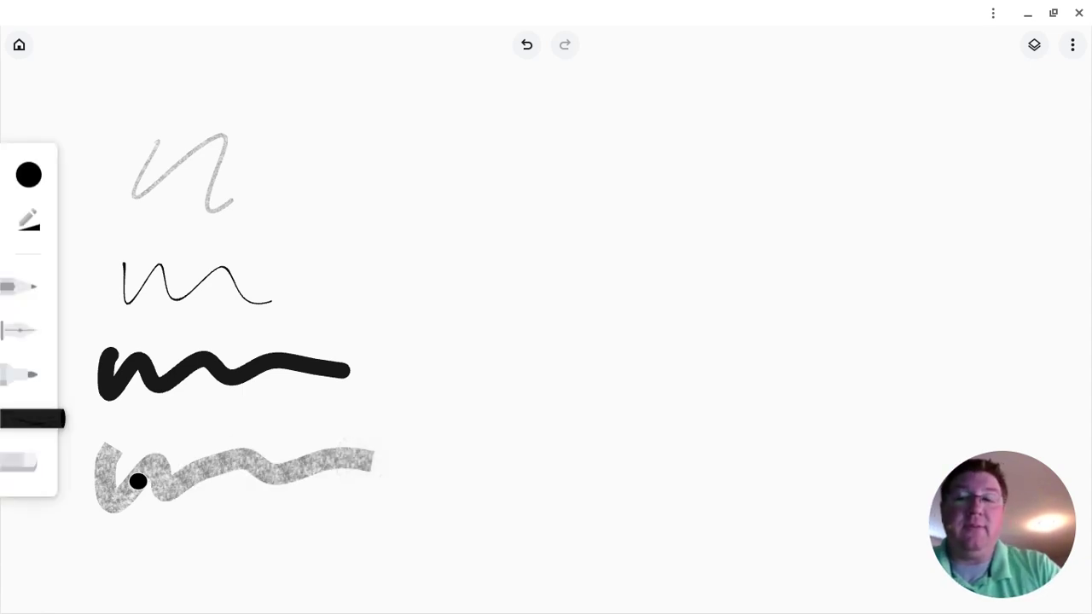
pyautogui.click(21, 467)
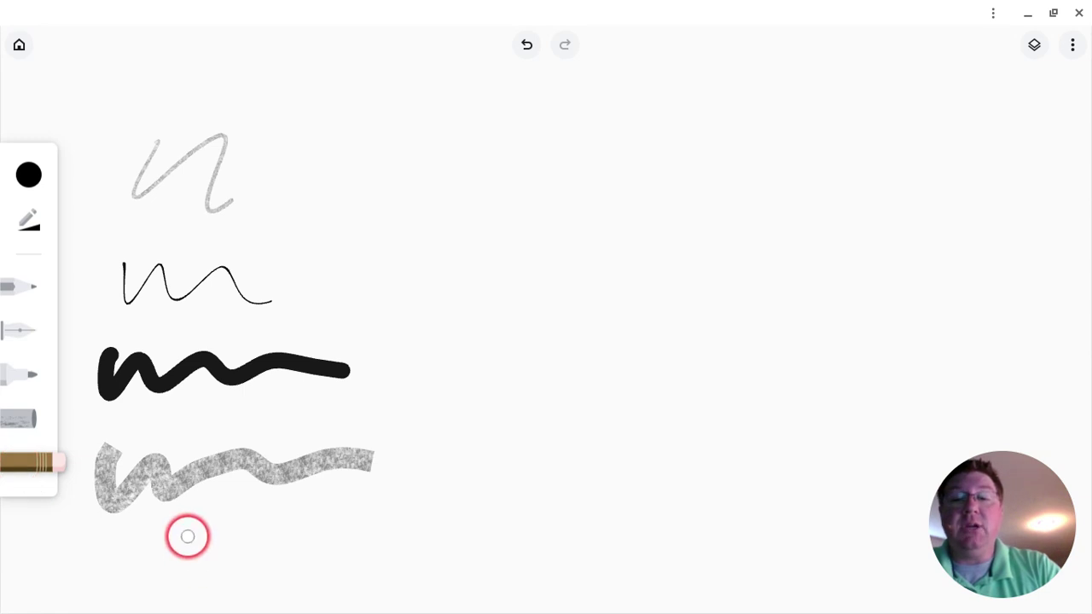
pyautogui.moveTo(188, 534); pyautogui.dragTo(159, 154)
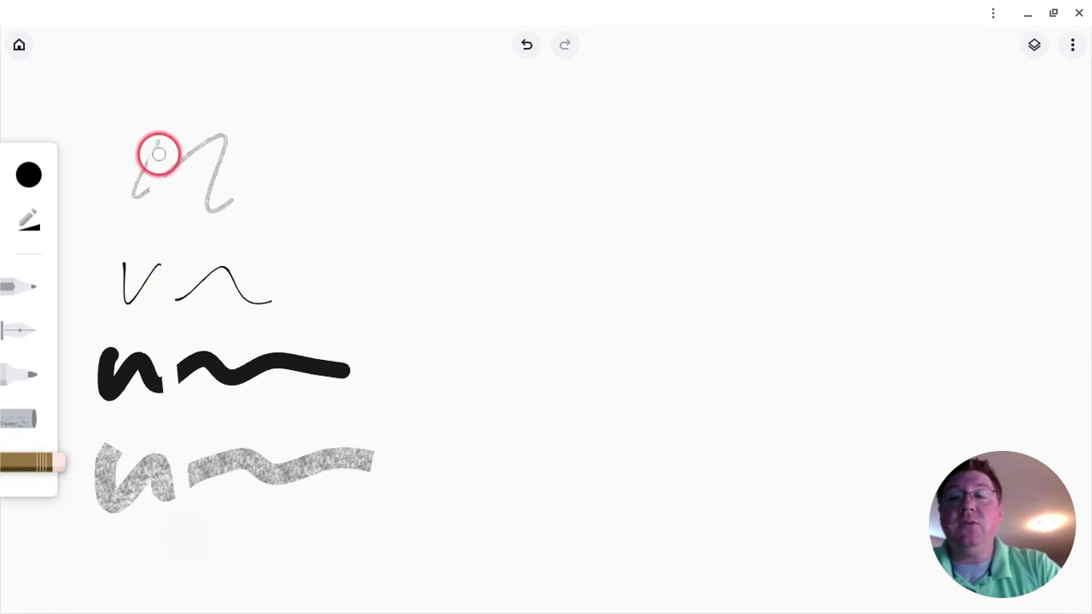
# Step: Draw a large black marker T with a vertical stem and crossbar, then return to the gallery
pyautogui.click(31, 177)
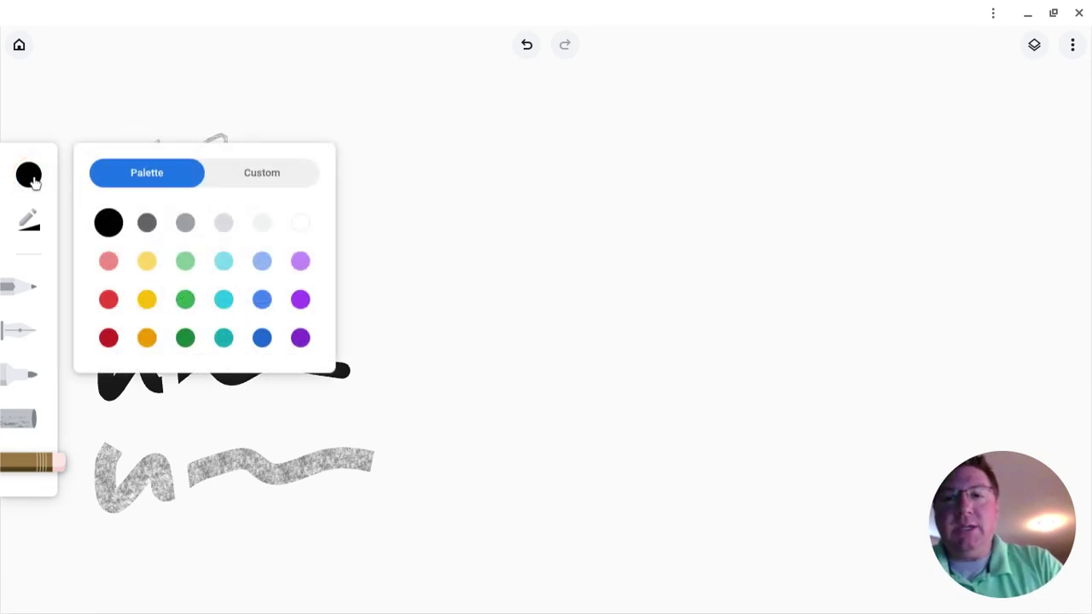
pyautogui.click(80, 44)
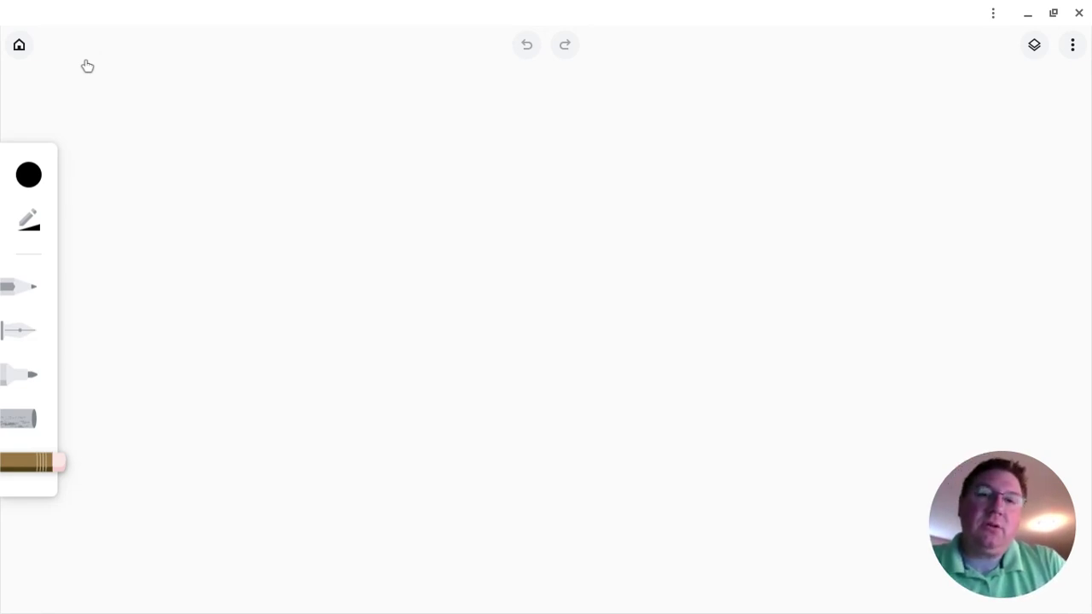
pyautogui.click(472, 414)
pyautogui.click(21, 287)
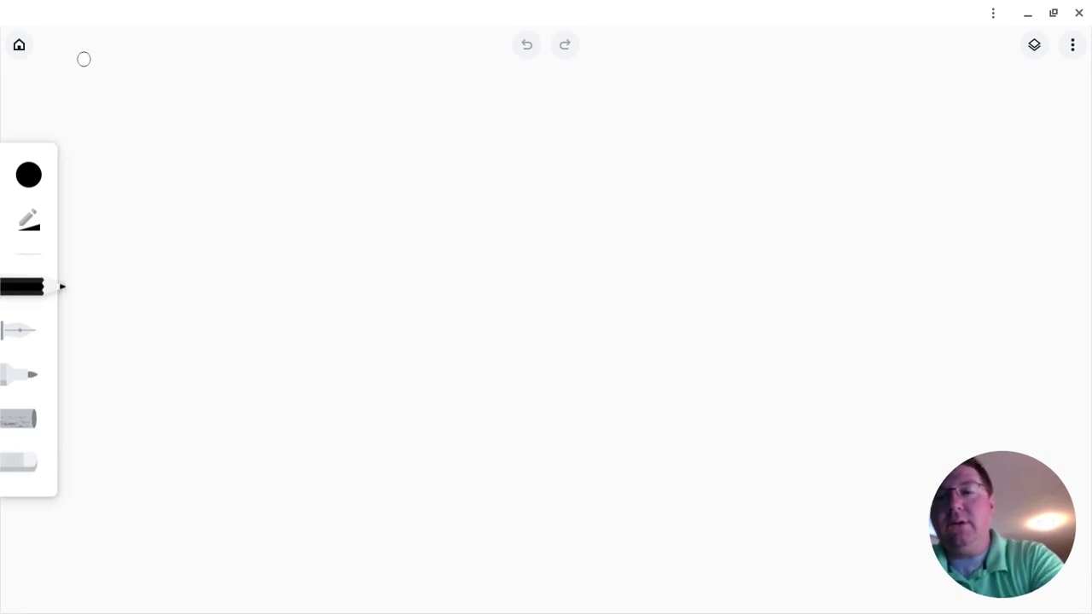
pyautogui.click(19, 373)
pyautogui.moveTo(474, 142); pyautogui.dragTo(474, 418)
pyautogui.moveTo(321, 139); pyautogui.dragTo(657, 107)
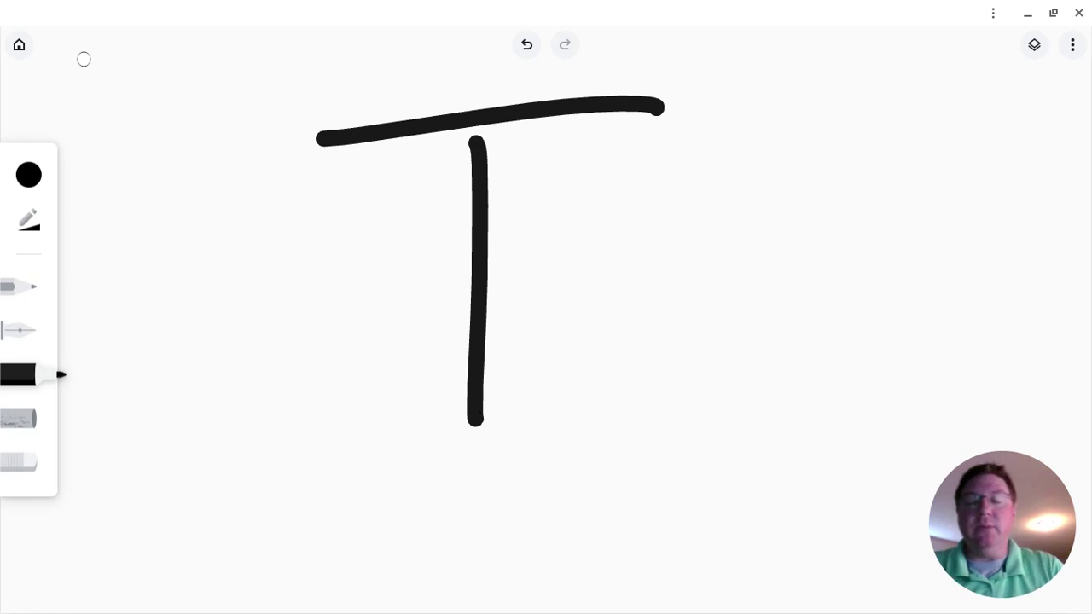
pyautogui.click(28, 175)
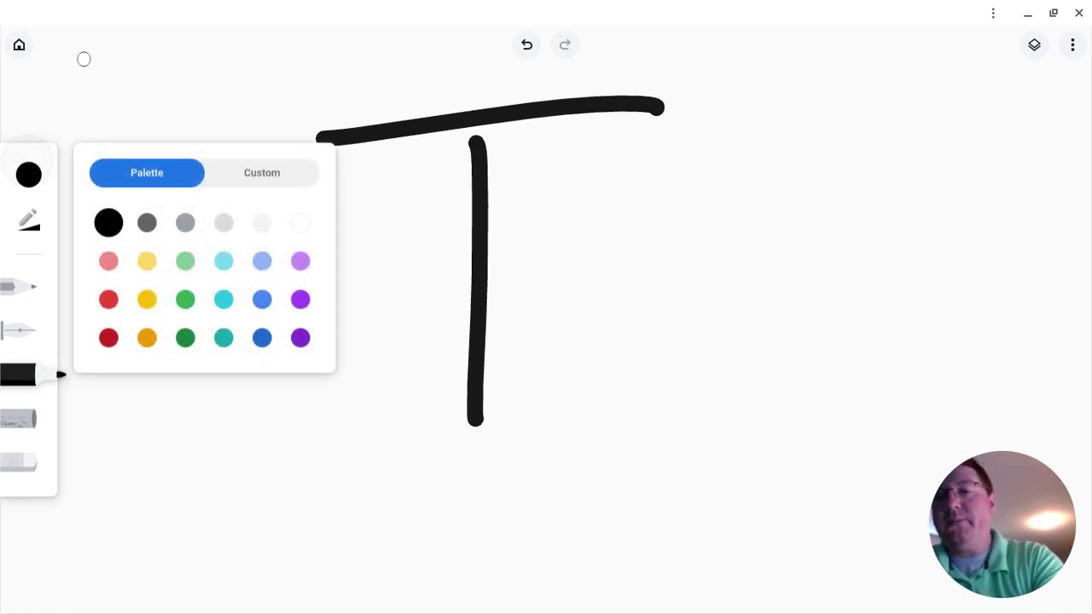
pyautogui.click(19, 44)
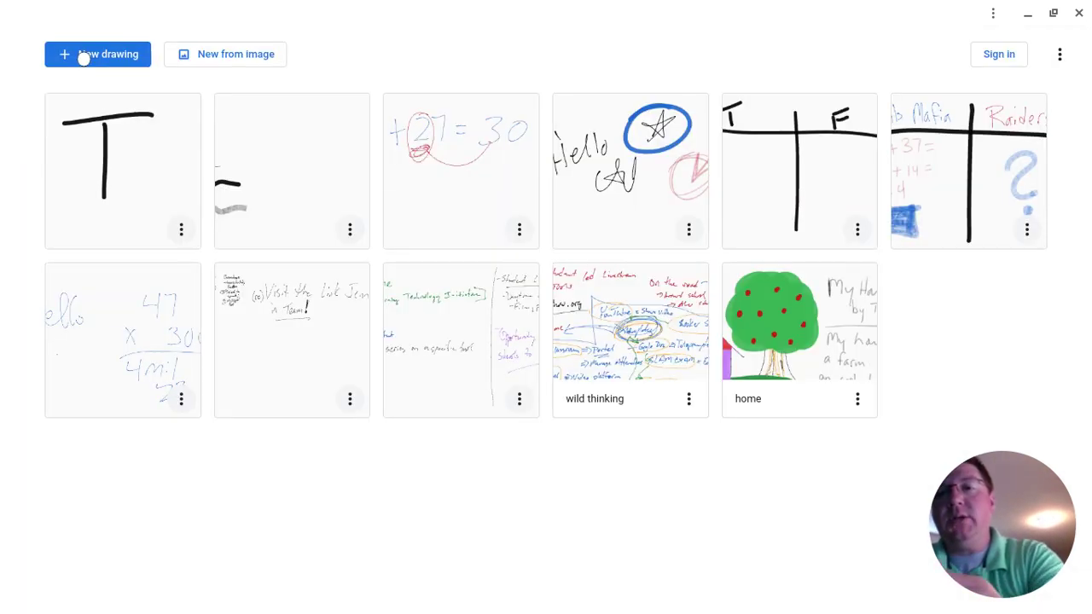
# Step: On a new blank drawing, handwrite '3 + 27 = 30' in fine black pen near the top
pyautogui.click(84, 58)
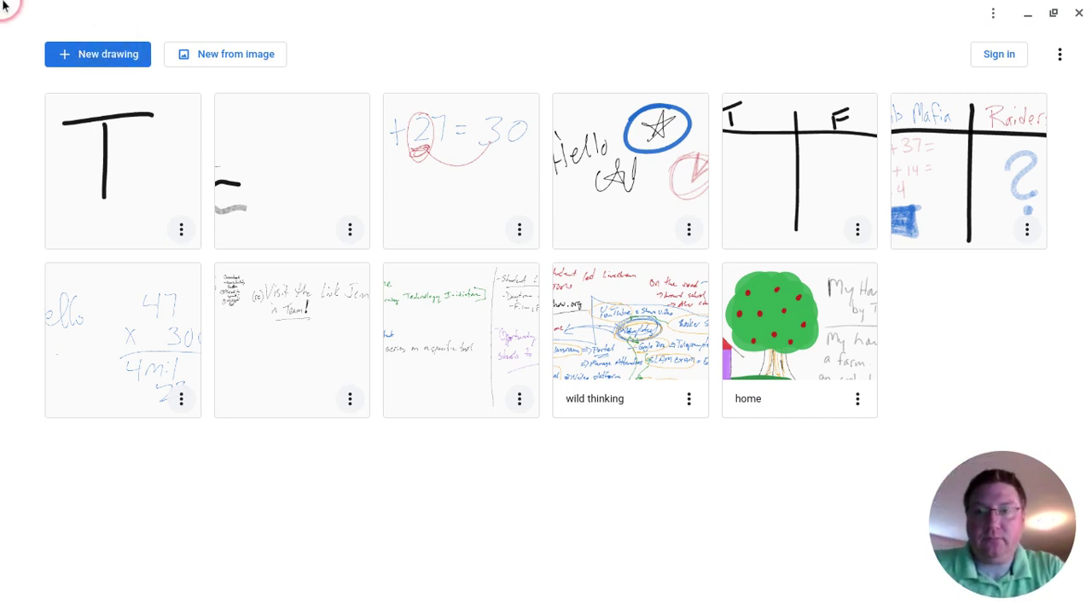
pyautogui.click(108, 60)
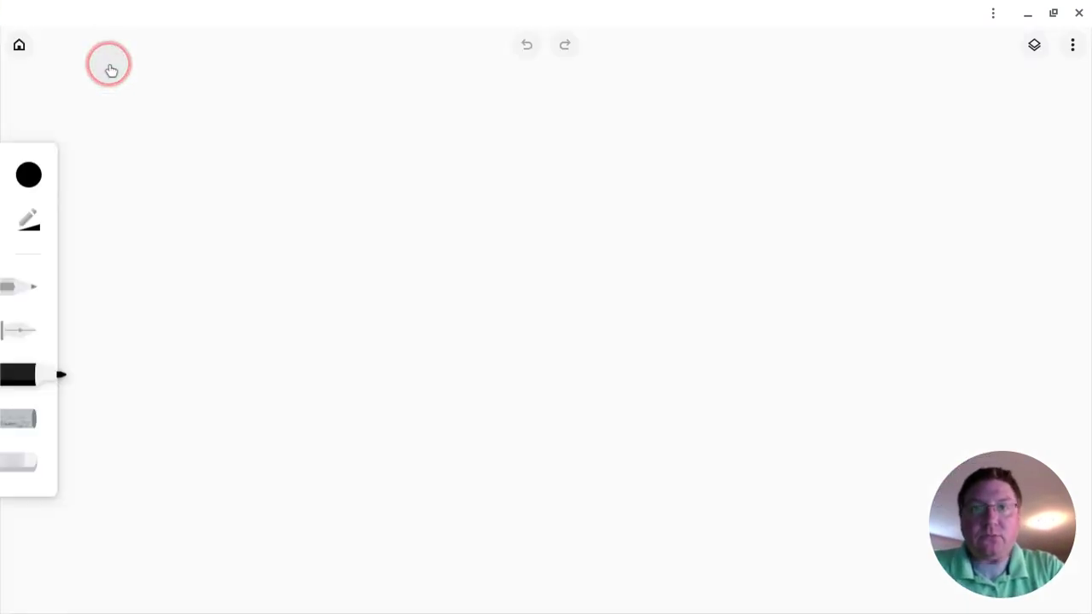
pyautogui.click(107, 183)
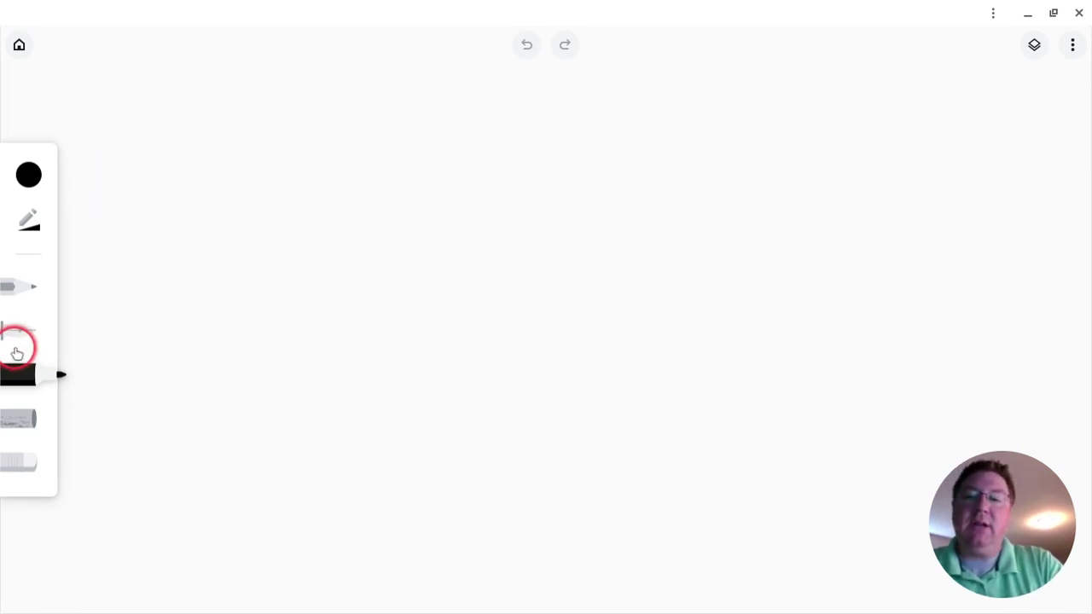
pyautogui.click(22, 338)
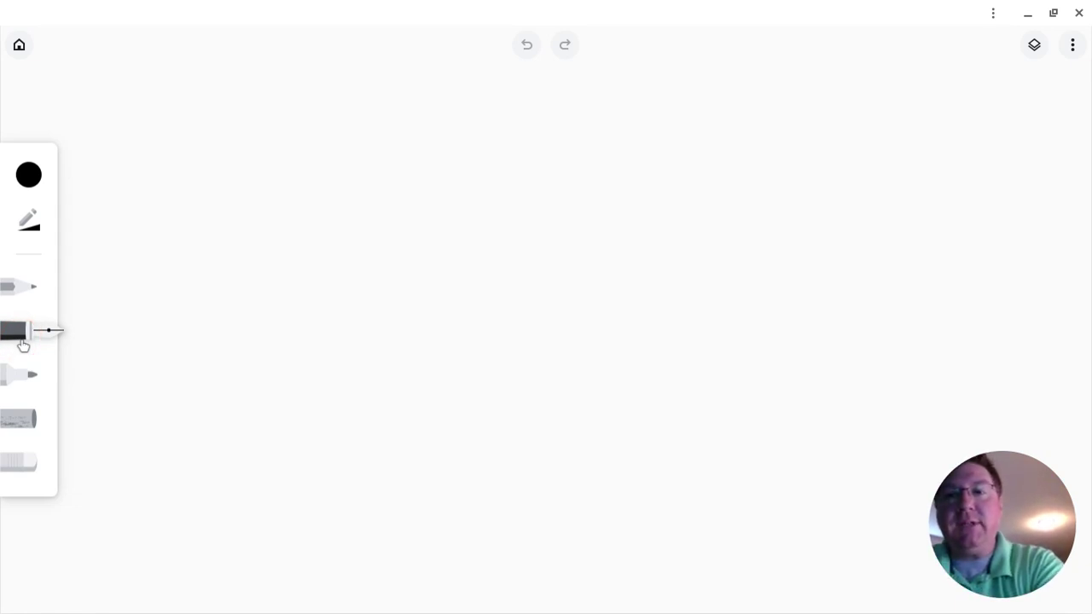
pyautogui.moveTo(164, 117)
pyautogui.mouseDown()
pyautogui.moveTo(205, 144)
pyautogui.moveTo(149, 205)
pyautogui.mouseUp()
pyautogui.moveTo(323, 124)
pyautogui.mouseDown()
pyautogui.moveTo(319, 182)
pyautogui.moveTo(351, 150)
pyautogui.moveTo(452, 174)
pyautogui.mouseUp()
pyautogui.moveTo(467, 106); pyautogui.dragTo(495, 185)
pyautogui.moveTo(560, 150); pyautogui.dragTo(596, 161)
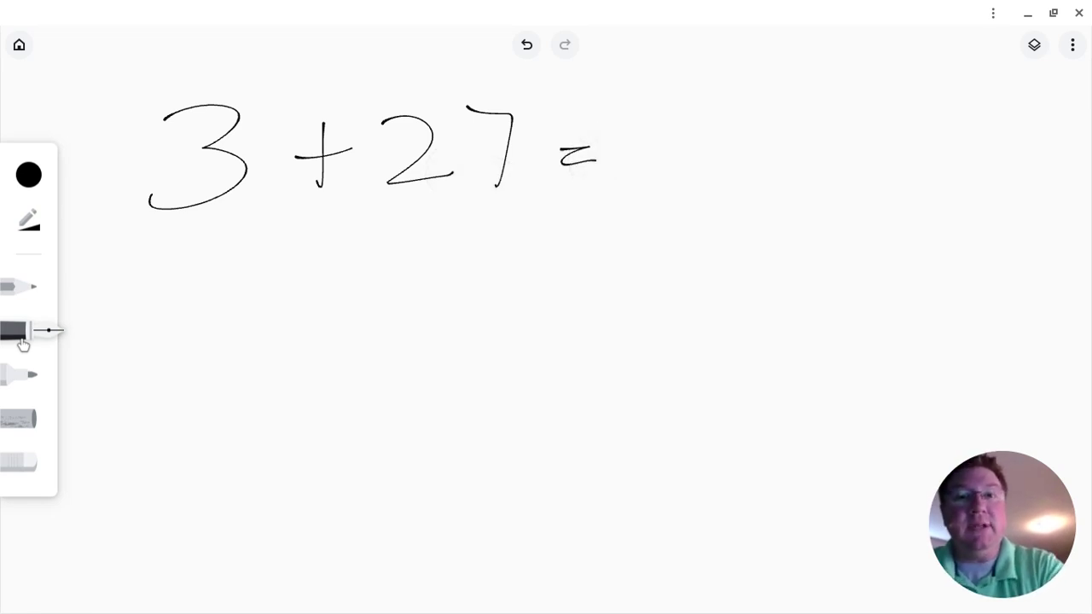
pyautogui.moveTo(653, 107)
pyautogui.mouseDown()
pyautogui.moveTo(685, 95)
pyautogui.moveTo(639, 201)
pyautogui.mouseUp()
pyautogui.moveTo(781, 120); pyautogui.dragTo(742, 128)
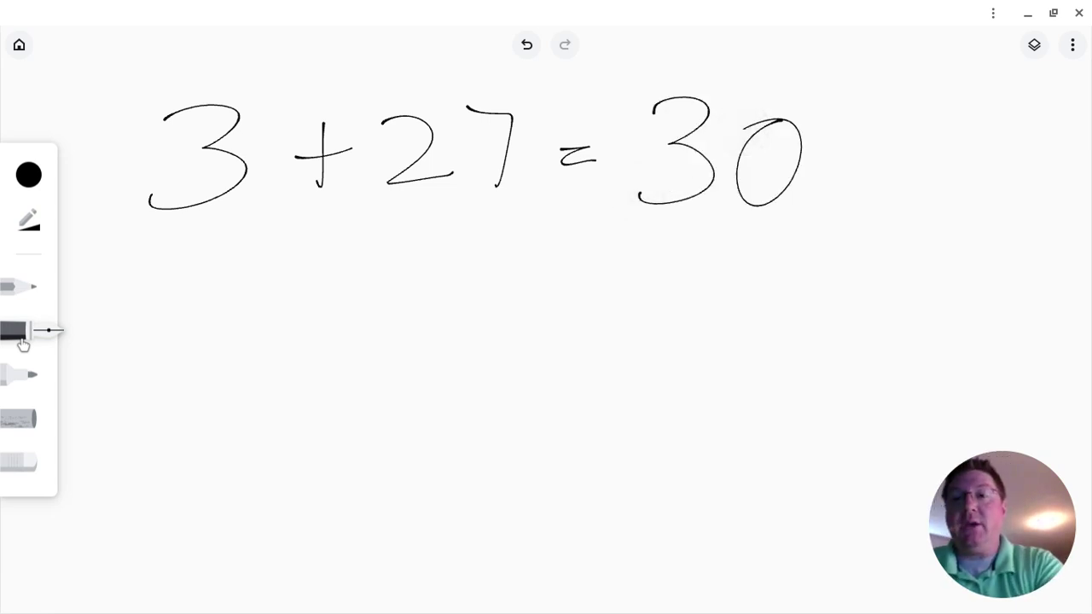
# Step: Change the ink to dark red and draw a circle around the 2 in 27
pyautogui.click(28, 175)
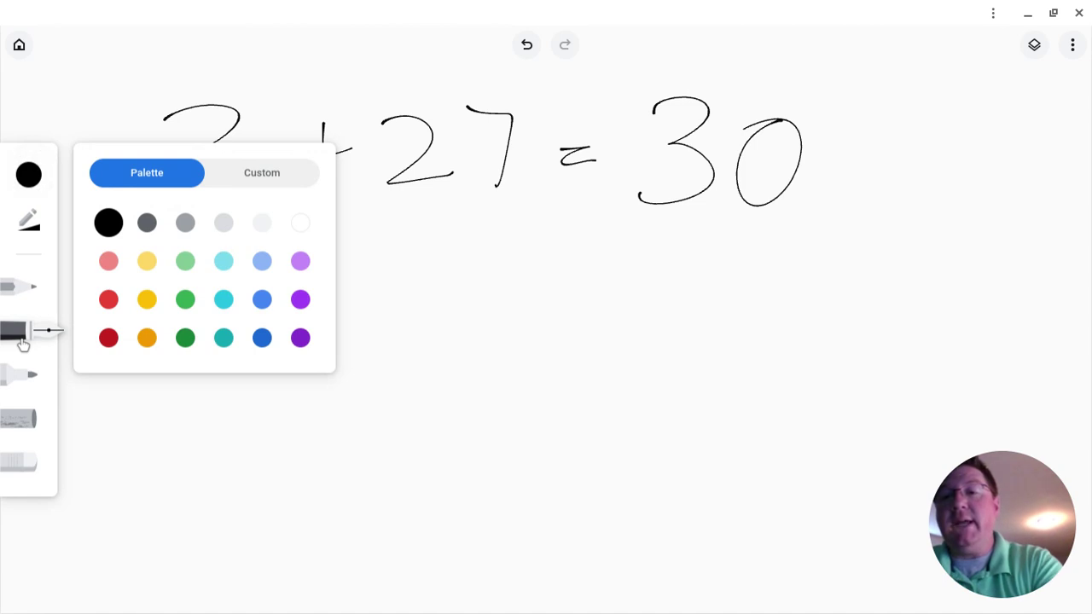
pyautogui.click(108, 338)
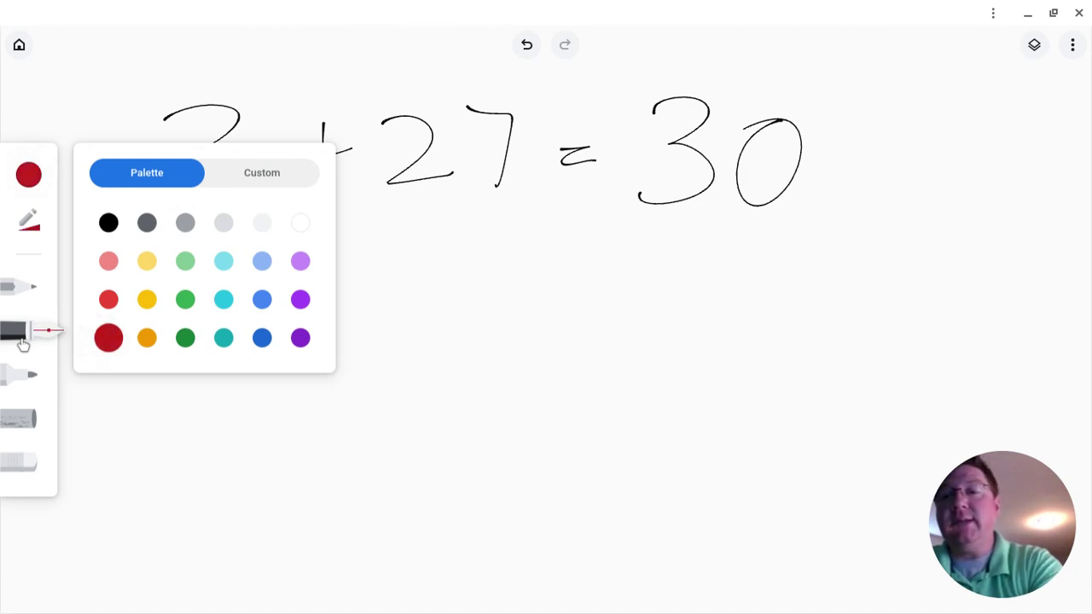
pyautogui.click(23, 342)
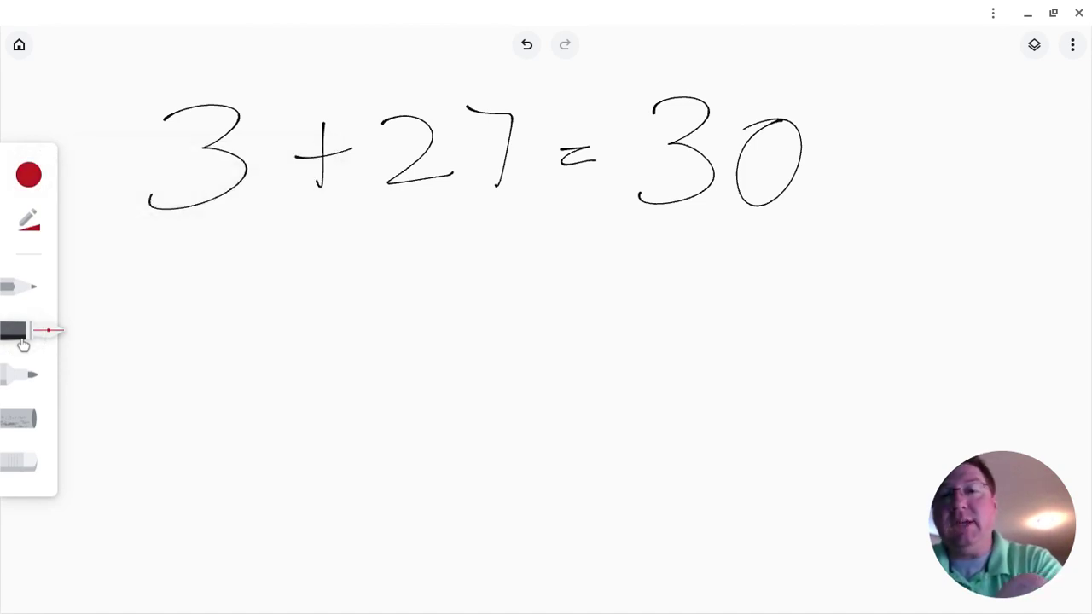
pyautogui.moveTo(437, 103); pyautogui.dragTo(385, 110)
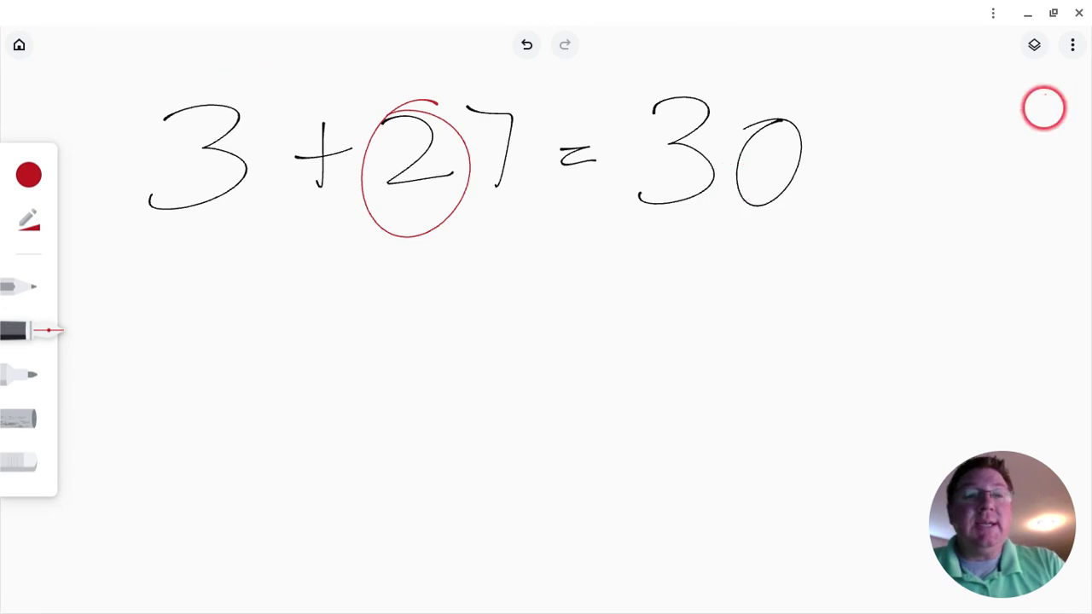
# Step: Save the drawing as the image 'Math Q1.png' in the Drawings on Chromebook folder
pyautogui.click(1072, 46)
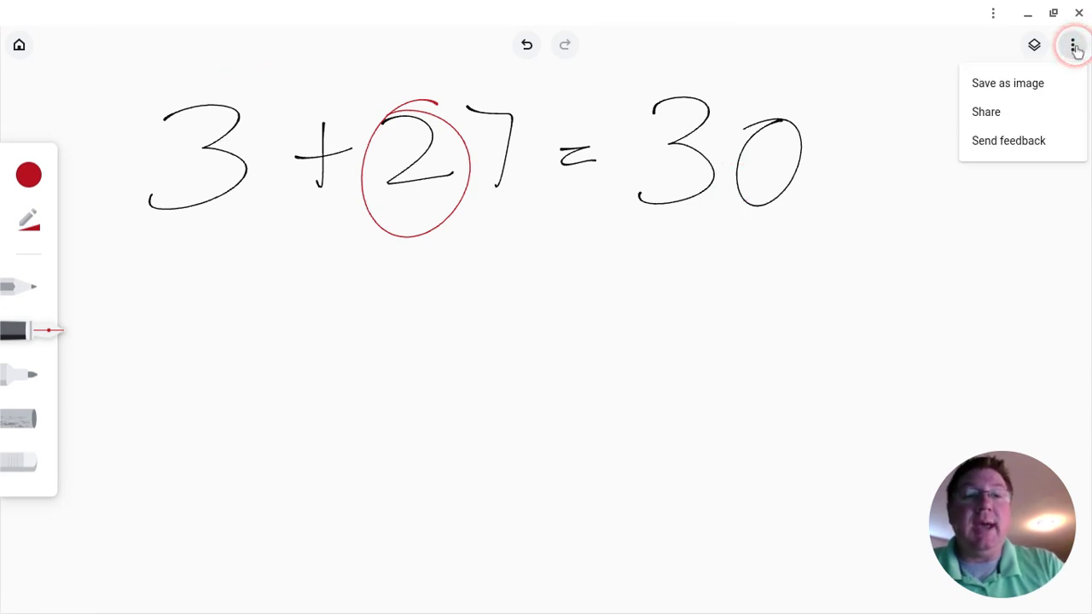
pyautogui.click(1041, 91)
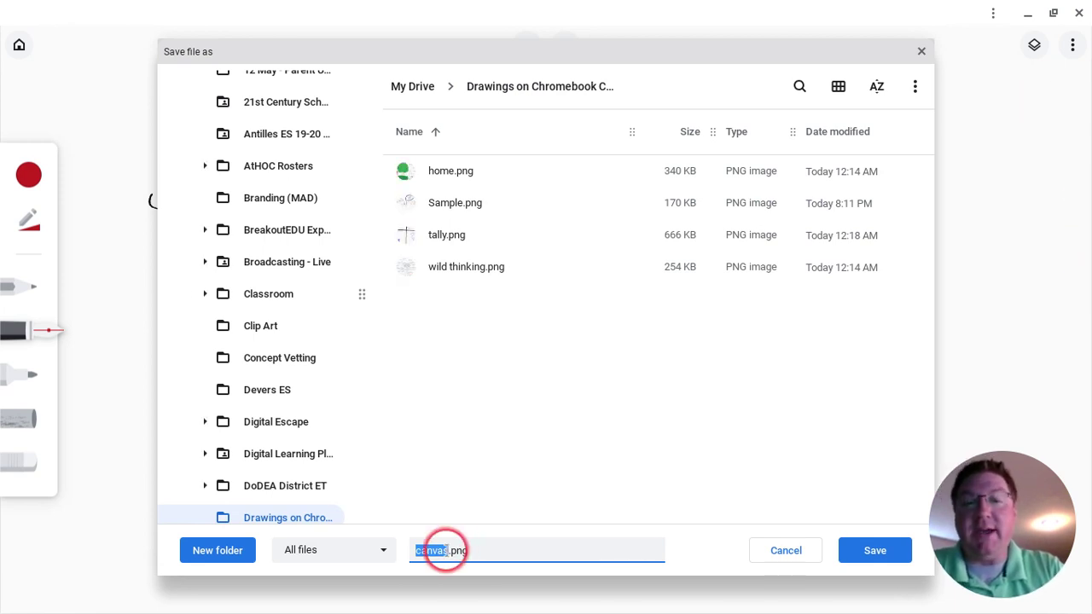
pyautogui.write('Math Q1')
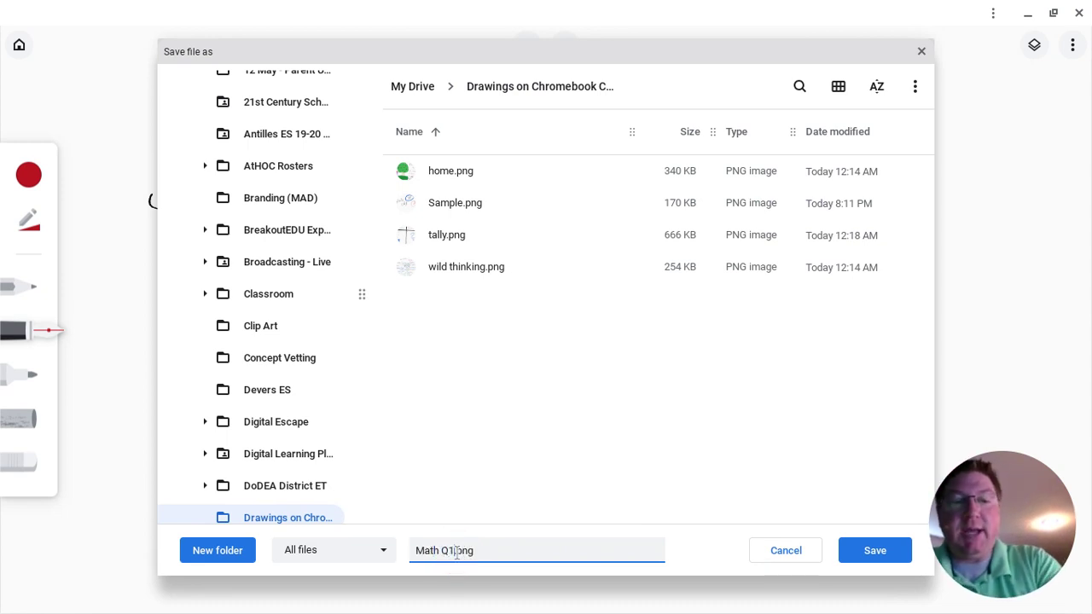
pyautogui.press('Return')
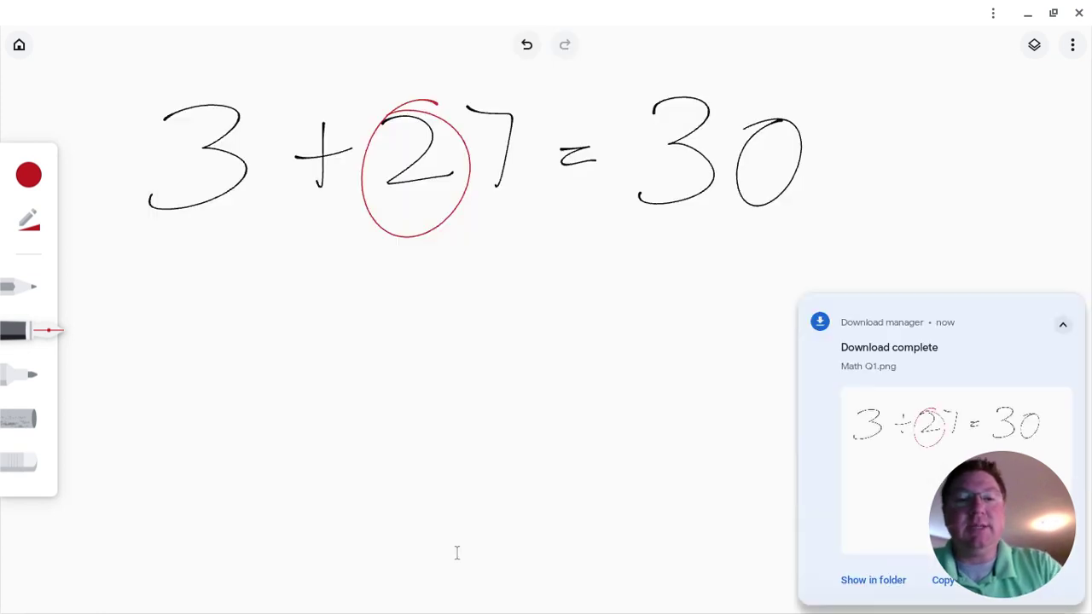
# Step: Minimise Canvas and open Chrome on the Google Drive Drawings on Chromebook folder
pyautogui.click(1026, 15)
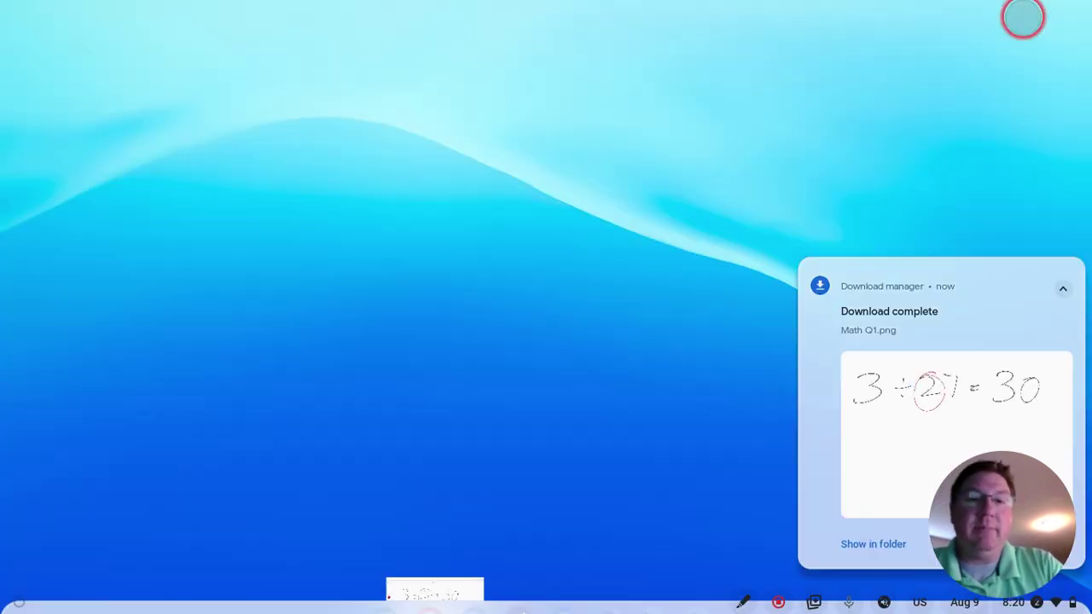
pyautogui.click(517, 595)
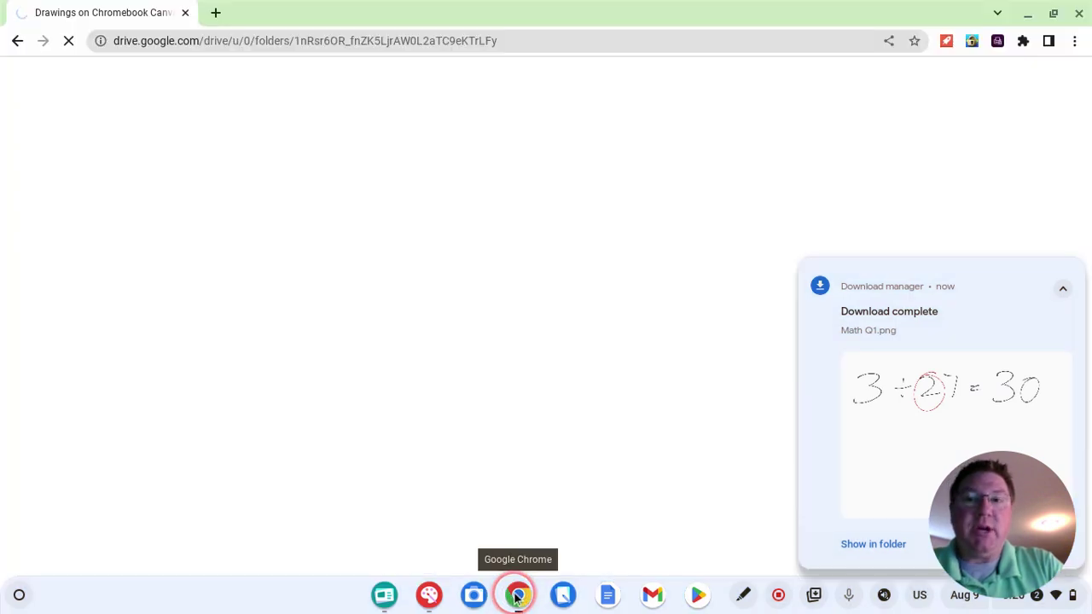
pyautogui.click(859, 227)
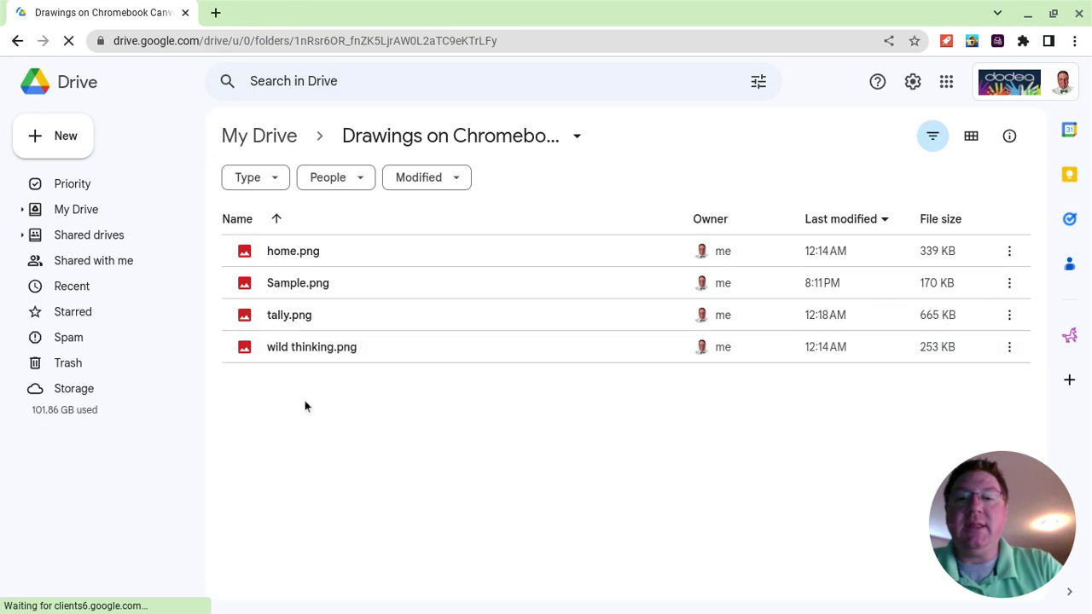
# Step: Reload the Drive drawings folder so Math Q1.png (57 KB) appears, and select it
pyautogui.click(68, 41)
pyautogui.click(68, 41)
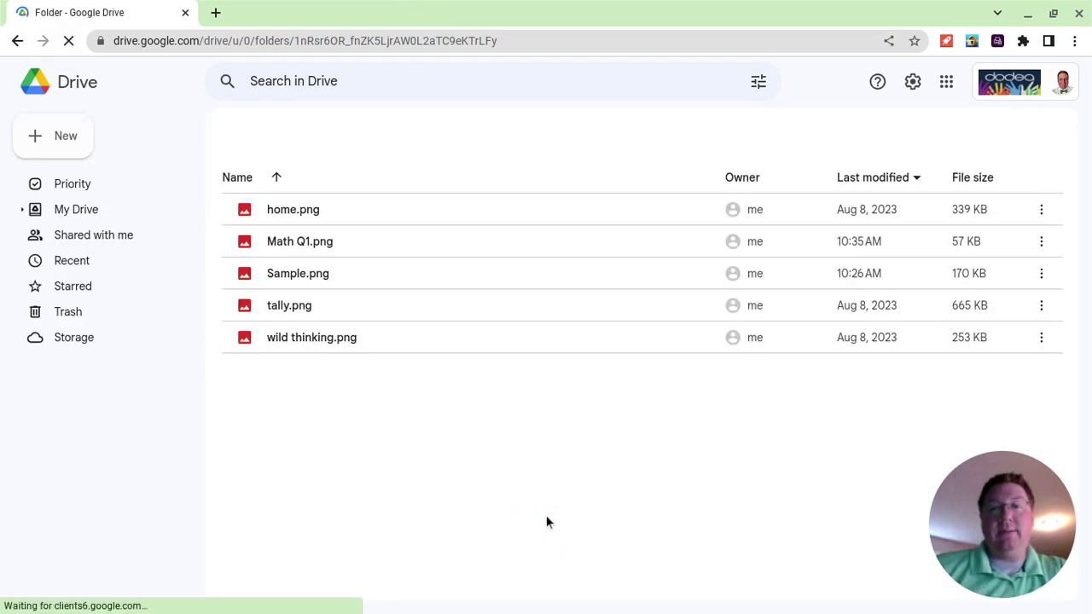
pyautogui.click(303, 247)
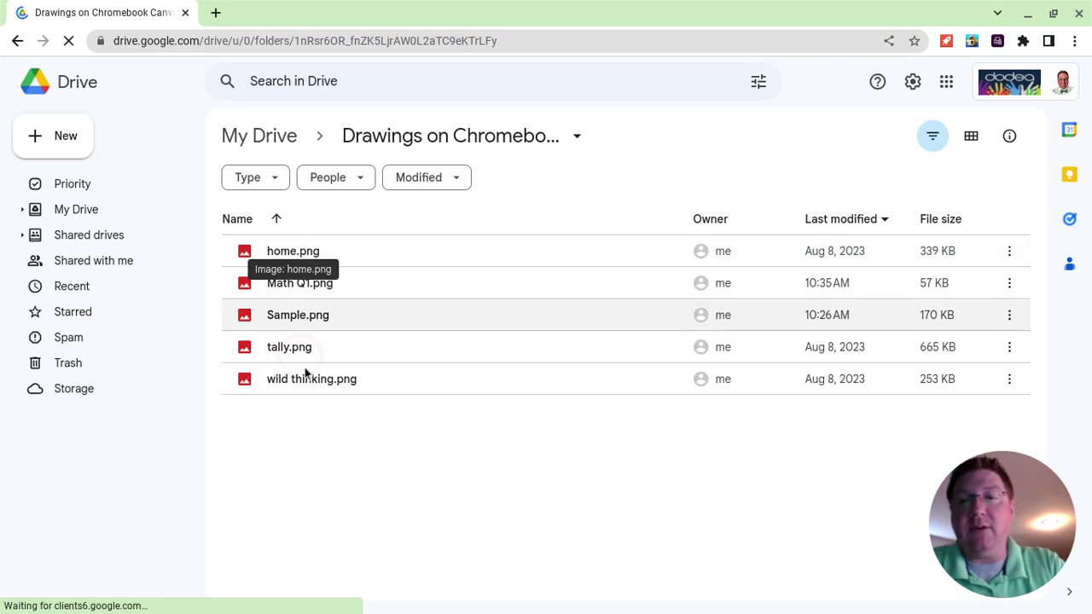
pyautogui.click(304, 286)
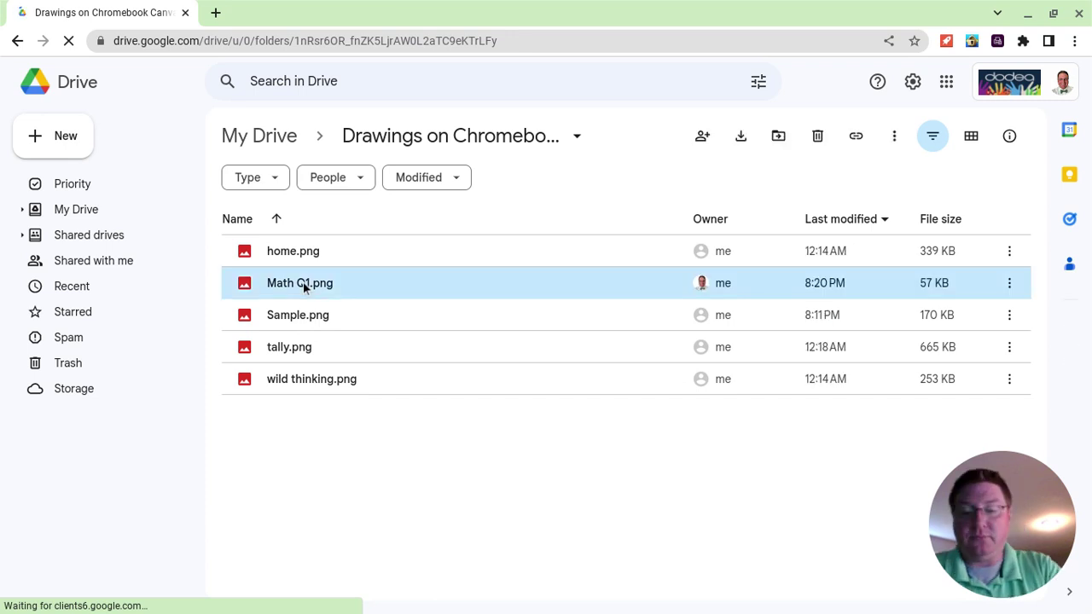
pyautogui.click(303, 283)
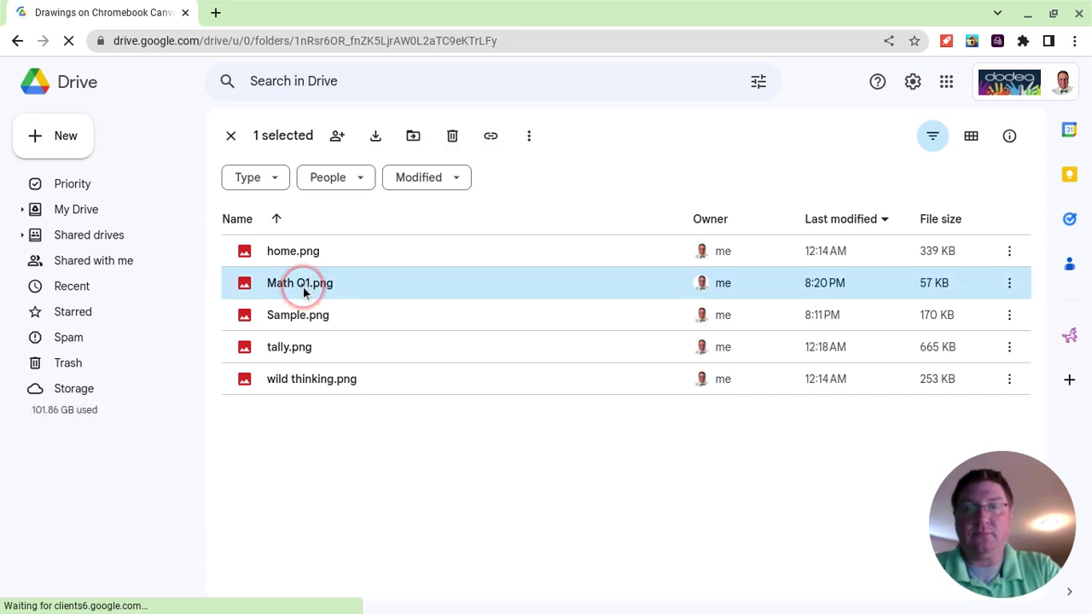
# Step: Preview Math Q1.png in Drive, then minimise Chrome and bring Chrome Canvas back up
pyautogui.doubleClick(303, 287)
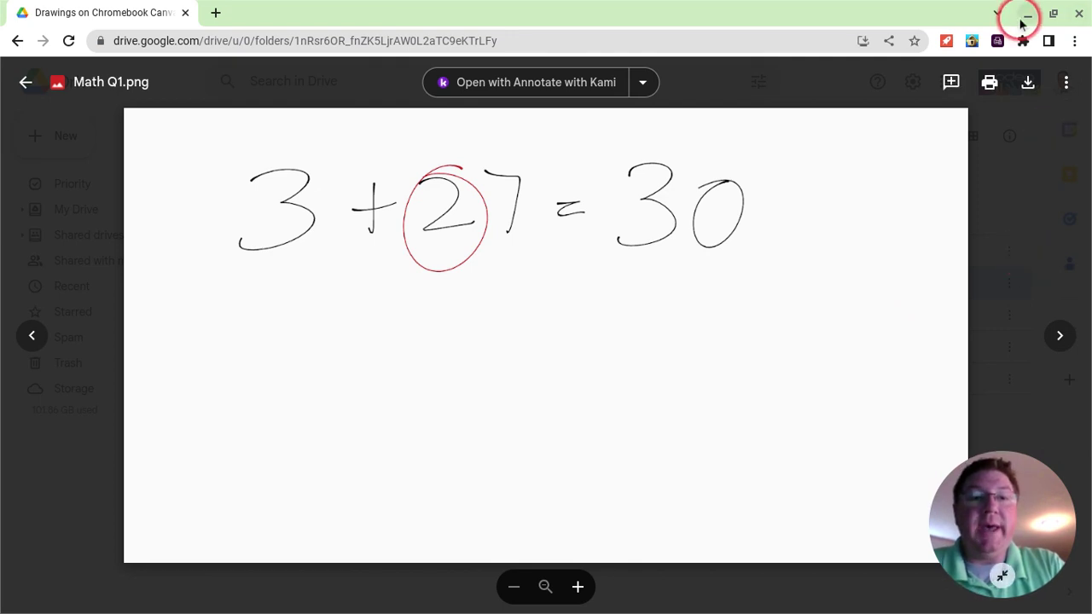
pyautogui.click(1021, 17)
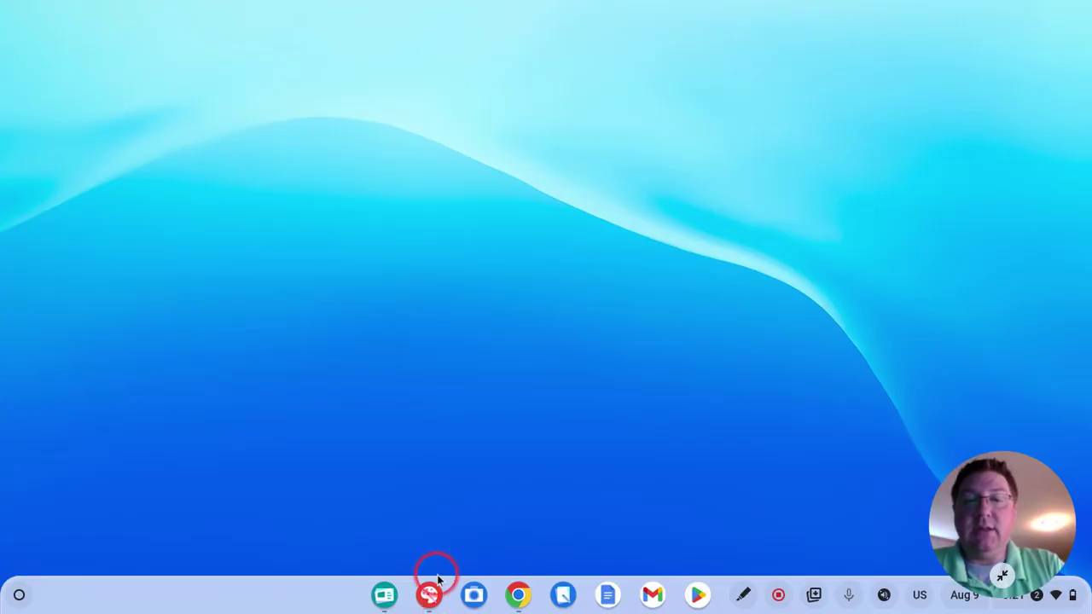
pyautogui.click(431, 594)
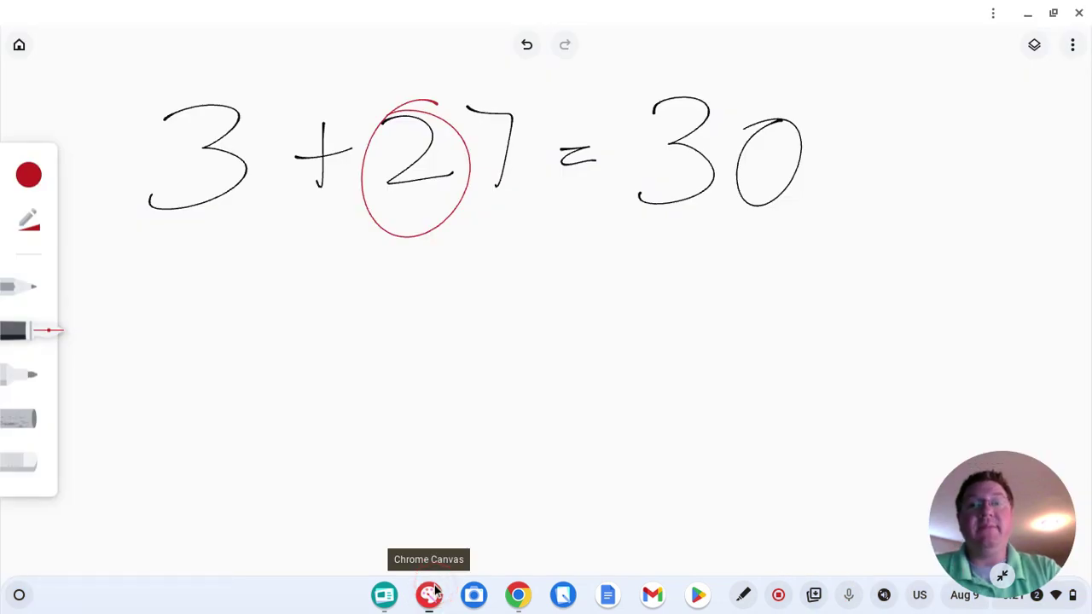